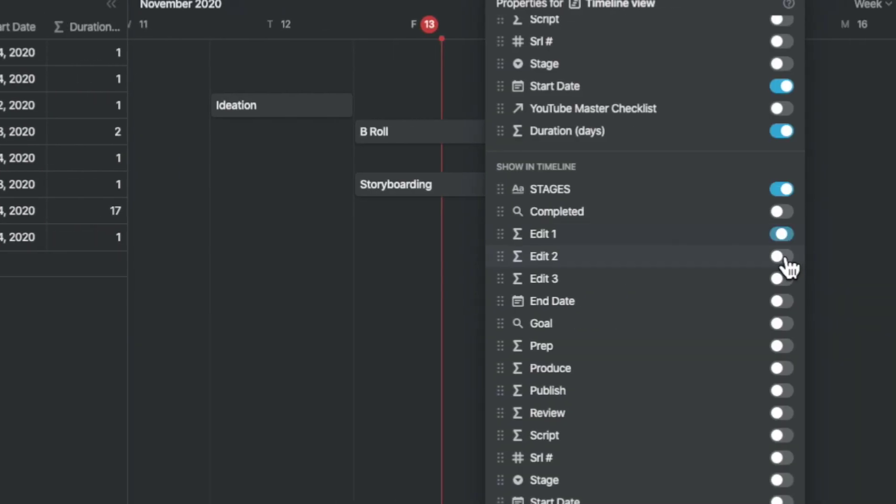
Show Edit 2 progress on the timeline bars and close the property settings
click(783, 257)
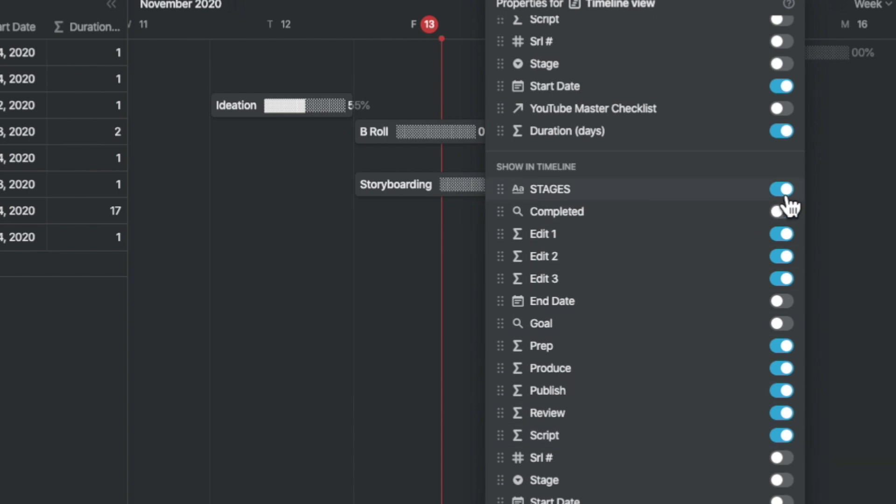
click(871, 188)
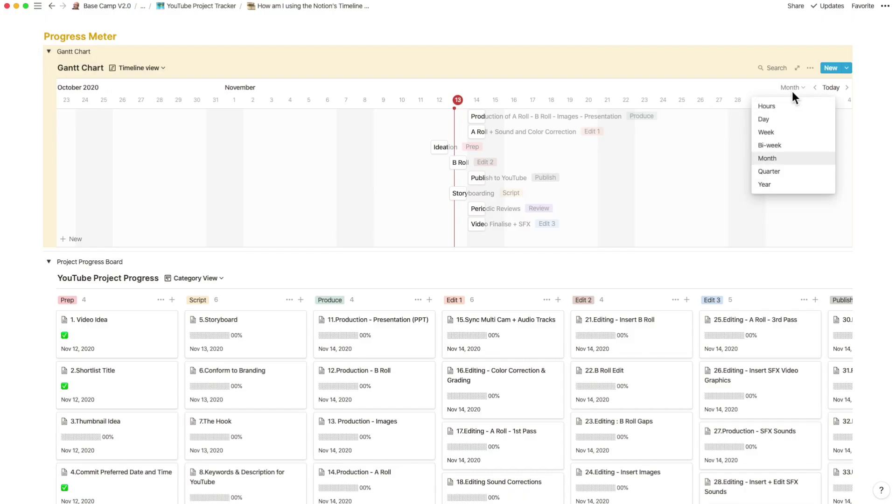
Scale the Gantt timeline by week and show Edit 1–3, Prep, Produce, Publish, Review and Script progress bars
click(788, 133)
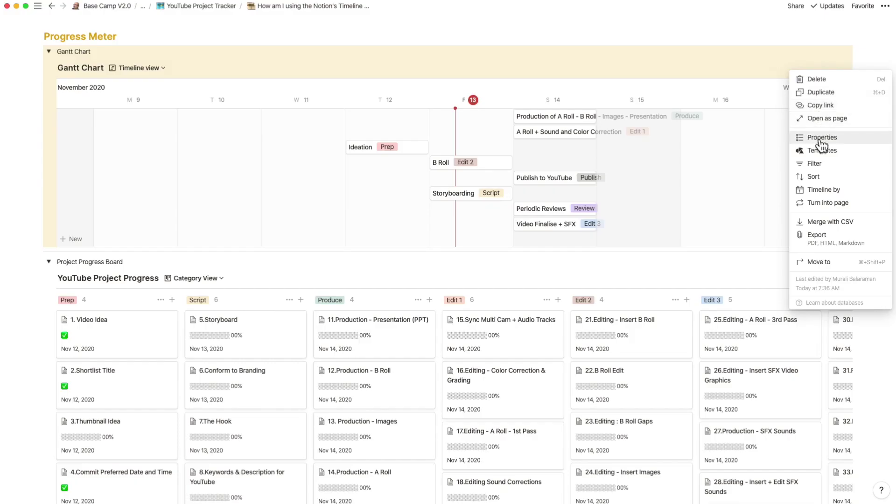
click(821, 138)
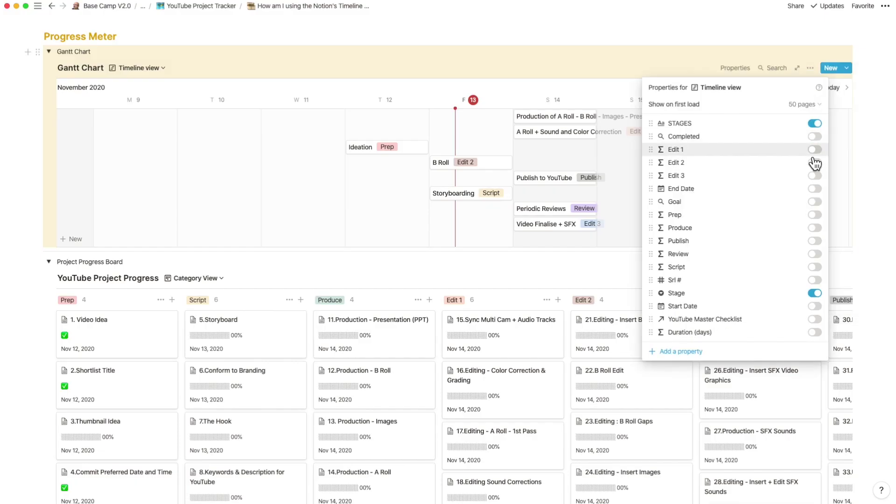
click(815, 150)
click(815, 163)
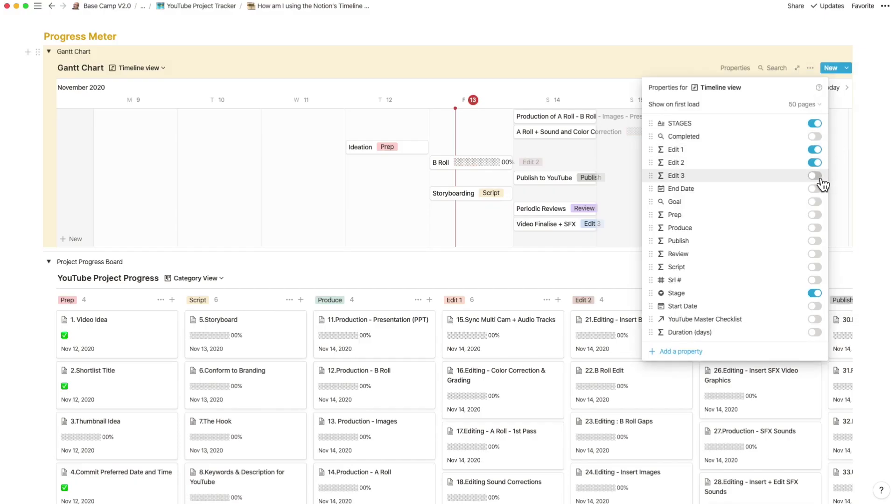
click(815, 216)
click(815, 229)
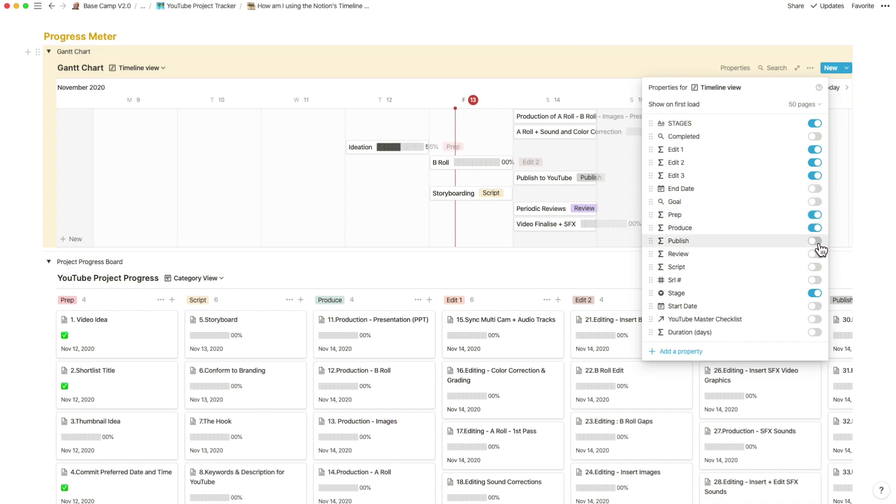
click(816, 254)
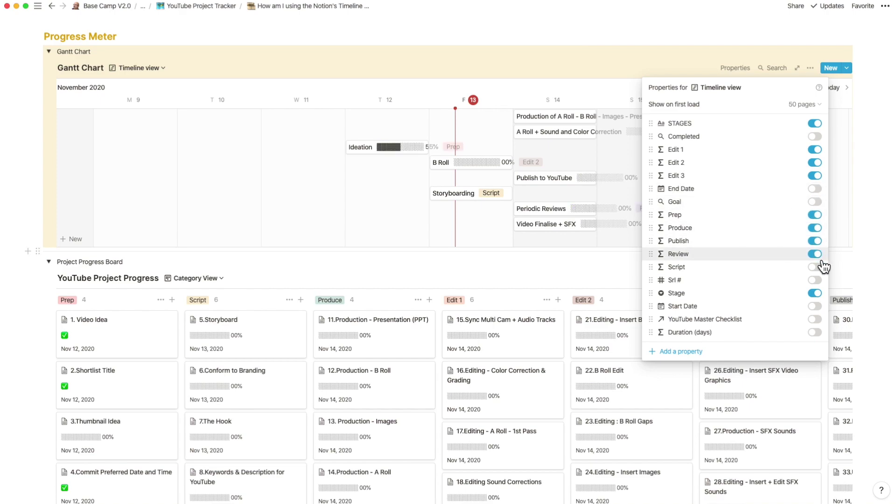
click(504, 242)
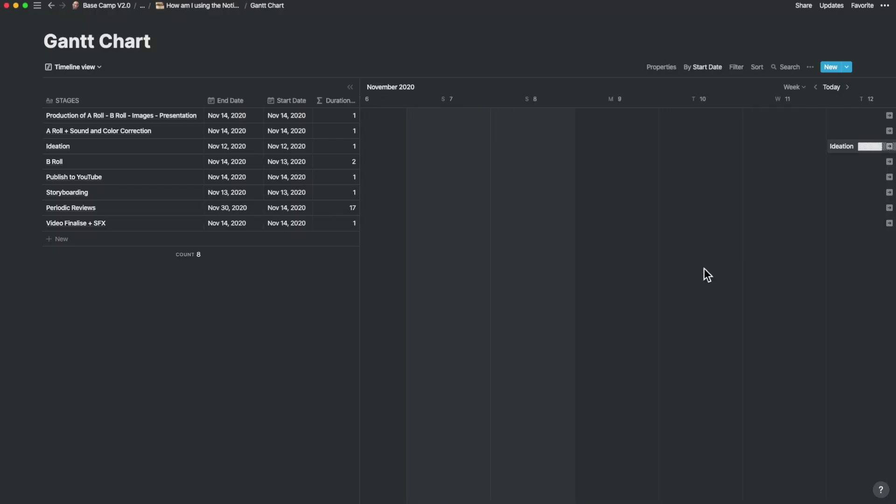
scroll(704, 268, right, 2)
scroll(704, 268, right, 3)
scroll(704, 268, right, 2)
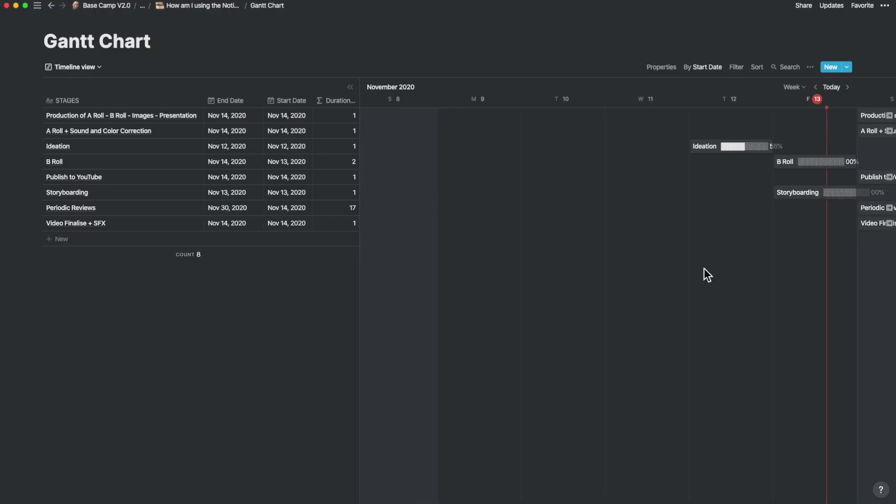
scroll(704, 268, right, 3)
scroll(703, 269, right, 1)
scroll(703, 268, right, 3)
scroll(704, 268, right, 1)
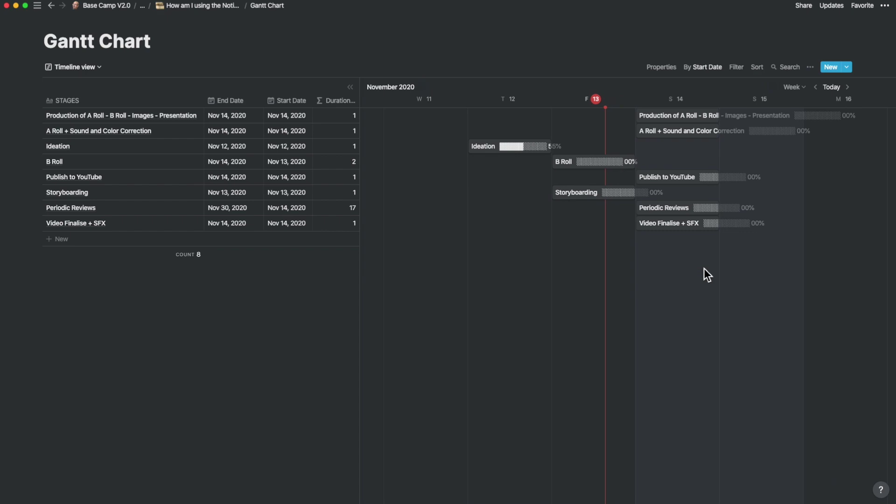
scroll(704, 269, right, 3)
scroll(704, 269, right, 2)
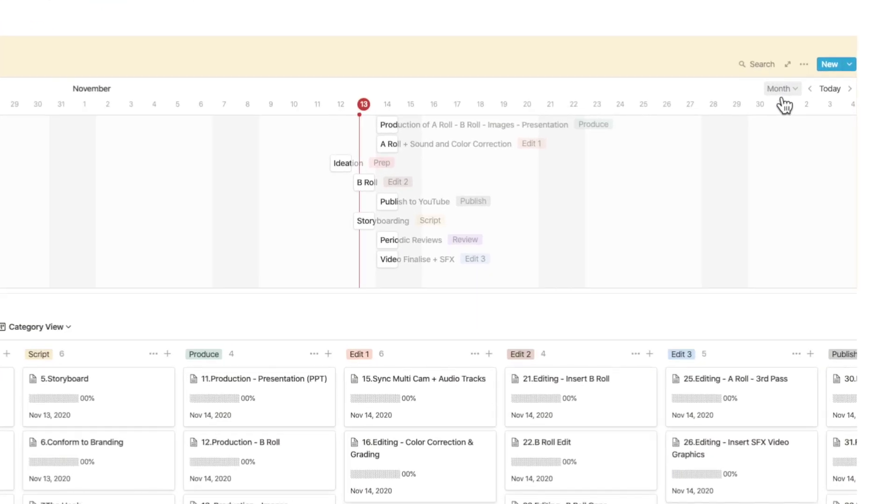
Bring up the timeline scale choices for the Gantt chart
click(758, 99)
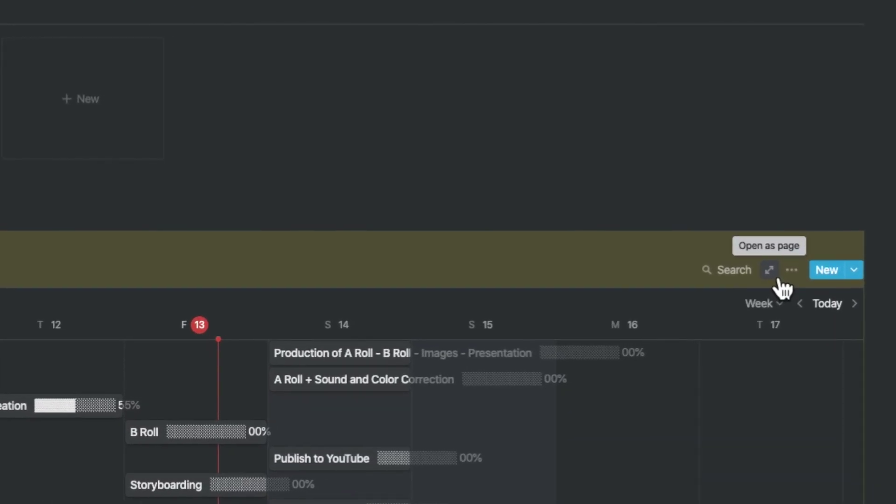
Open the Gantt chart as a page and add Duration (days) and Stage to its side table
click(771, 271)
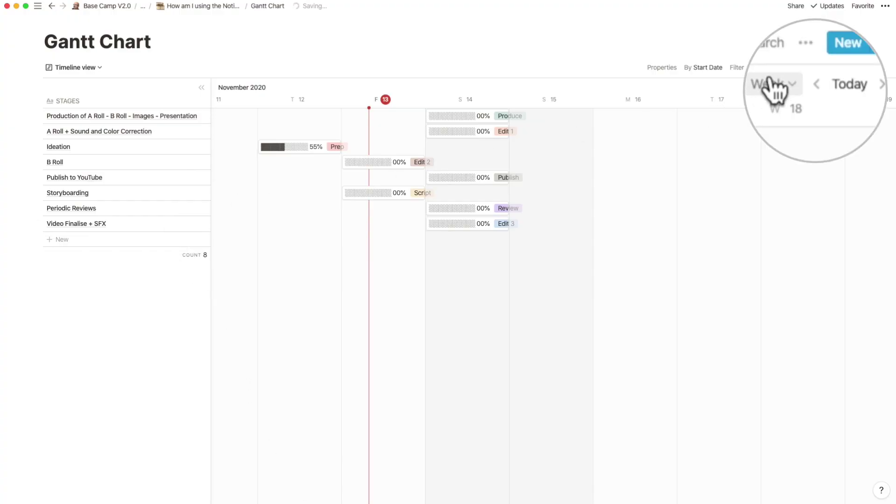
click(807, 44)
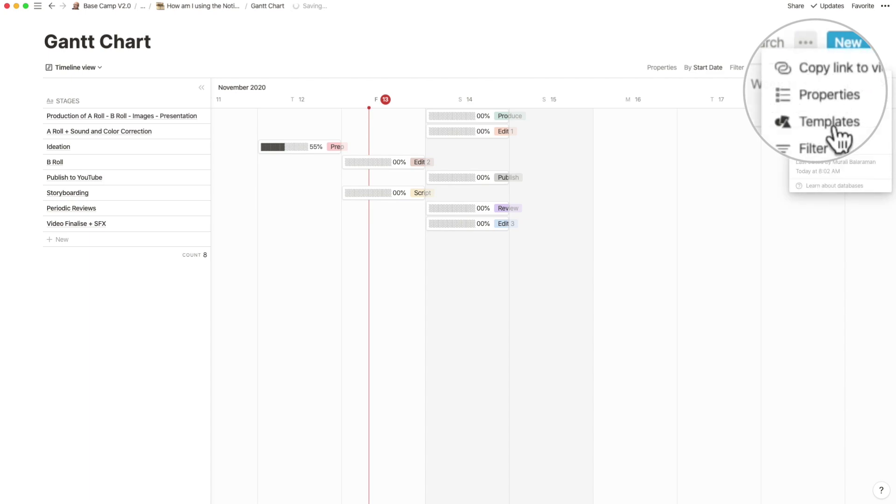
click(820, 107)
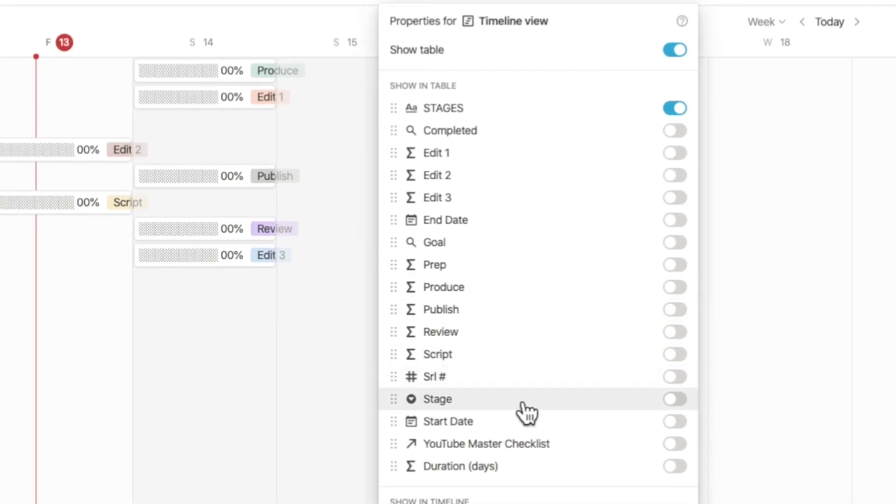
scroll(528, 414, down, 2)
scroll(530, 393, up, 2)
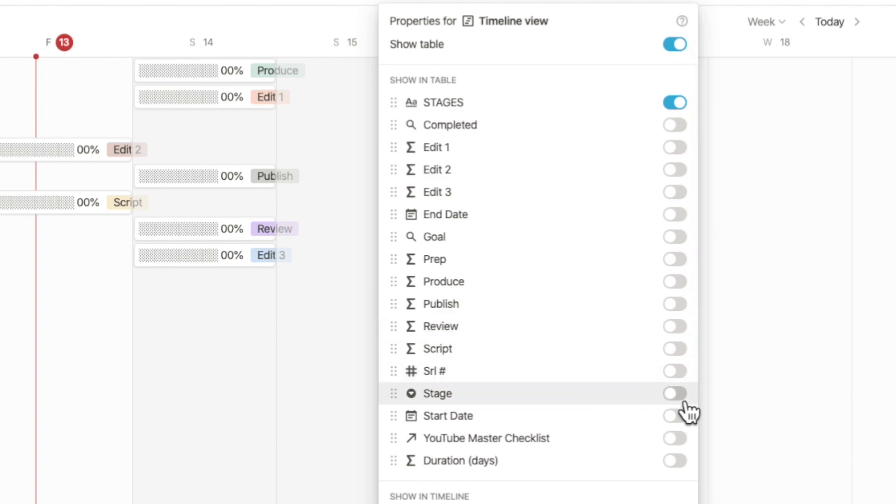
click(676, 461)
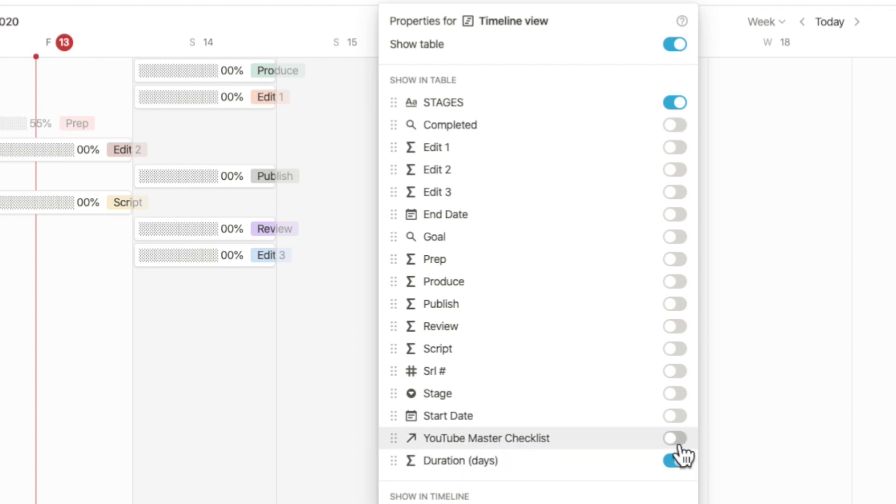
click(676, 394)
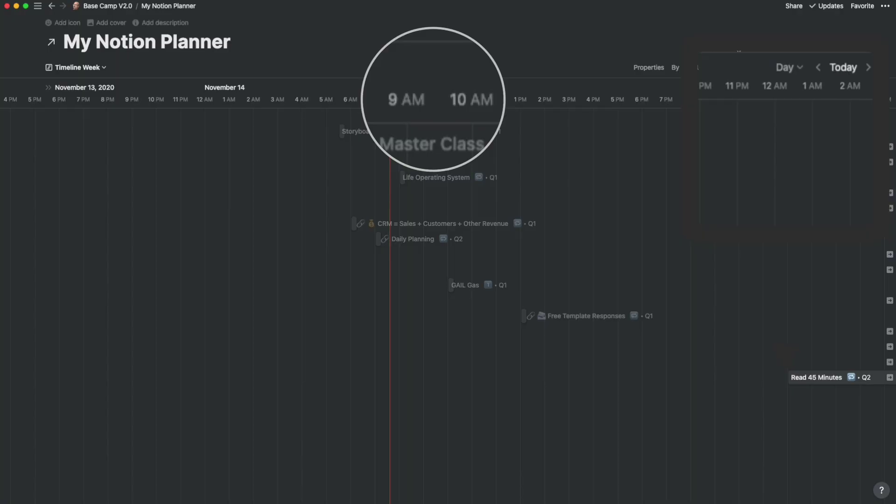
Scale the My Notion Planner timeline by hours
click(785, 67)
click(777, 108)
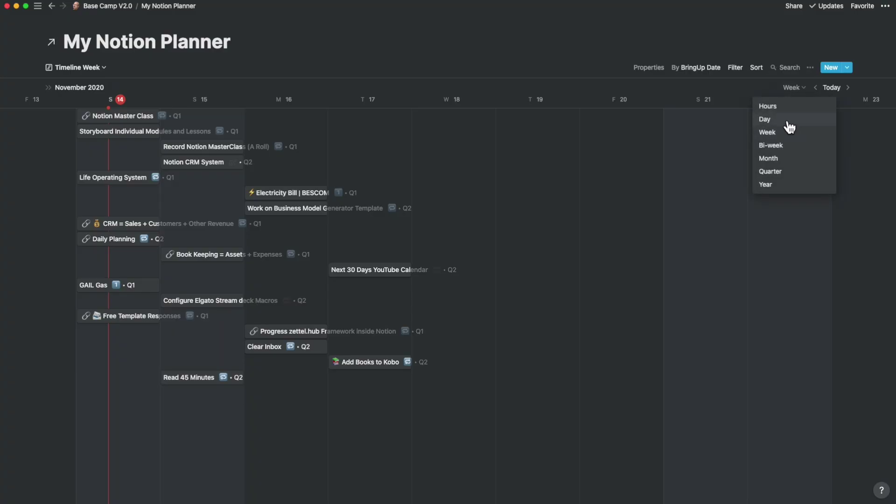
Scale the planner timeline by day, then bring the scale choices back up
click(766, 119)
click(796, 89)
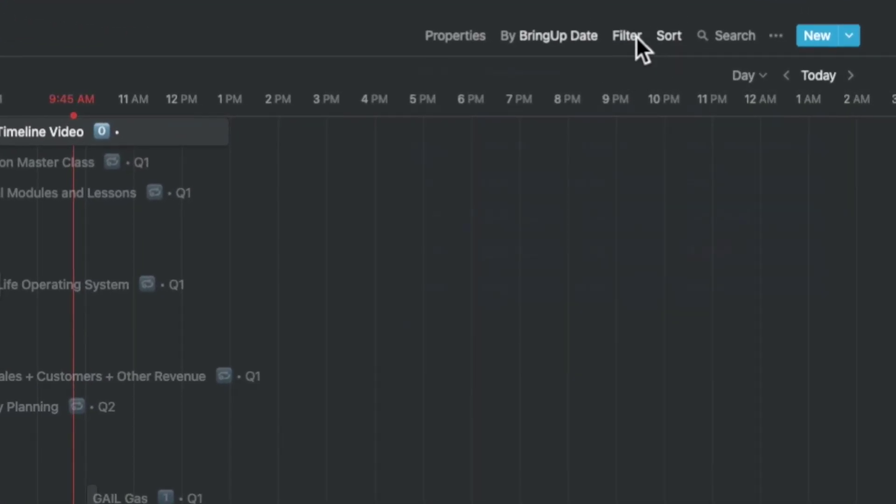
Show the filter settings of the planner timeline
click(637, 37)
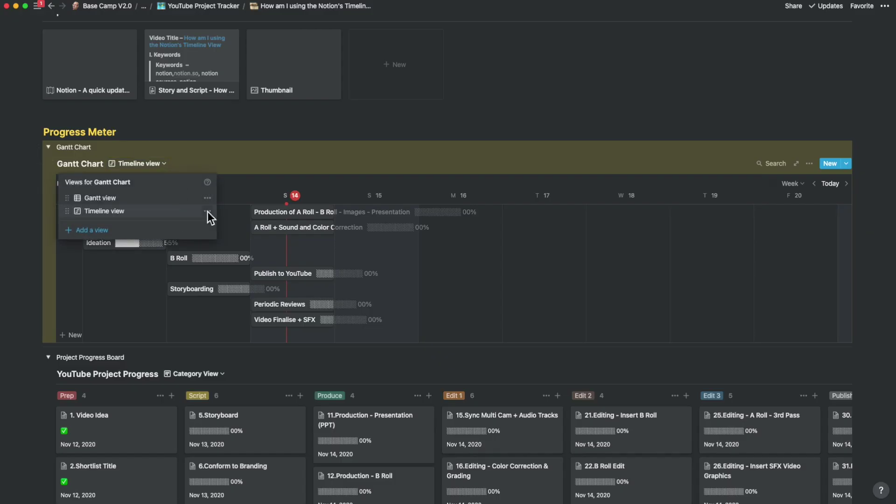
Create a new view of type Timeline on the Gantt Chart database
click(207, 212)
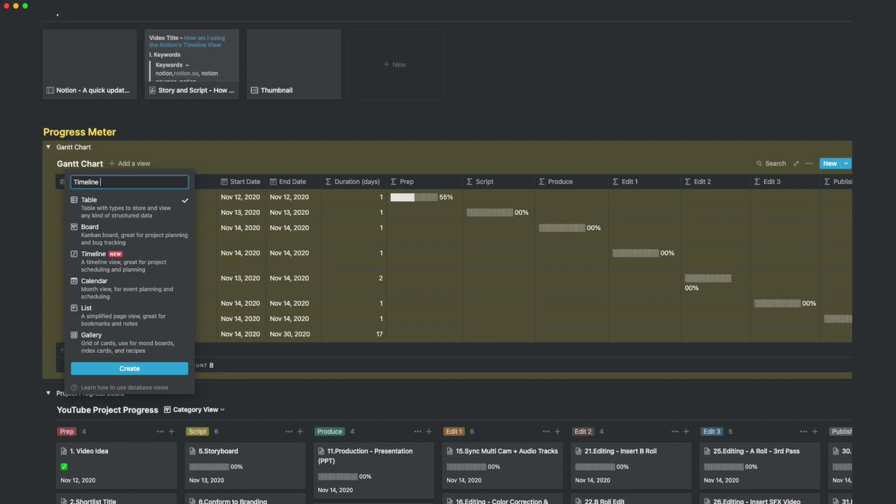
click(93, 264)
click(112, 364)
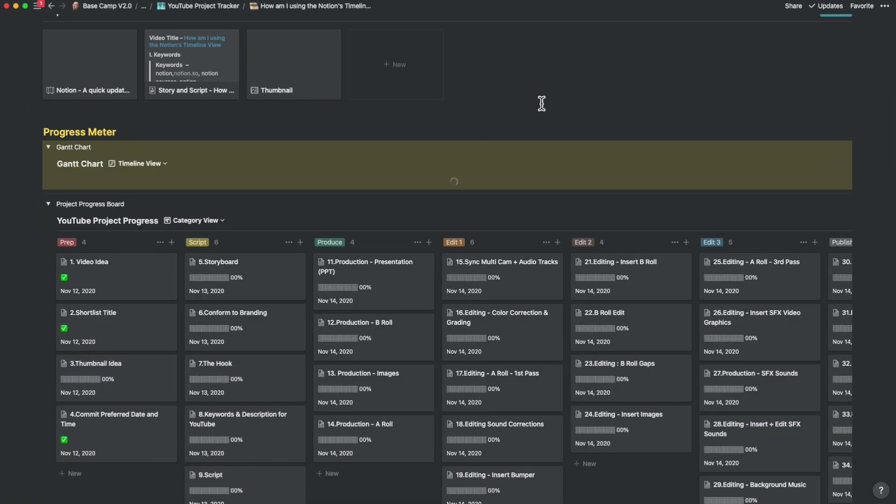